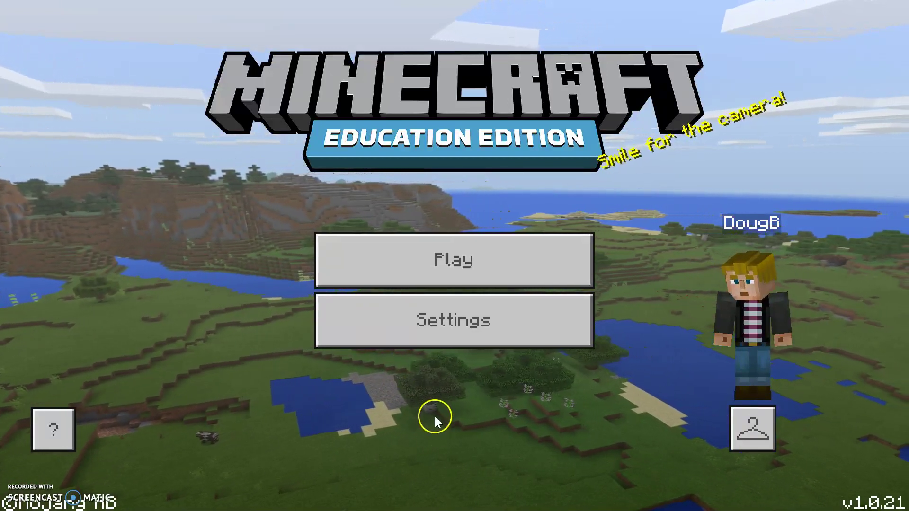
Step: From Play, go to the Worlds tab and choose Create New to list the world templates
left_click(446, 255)
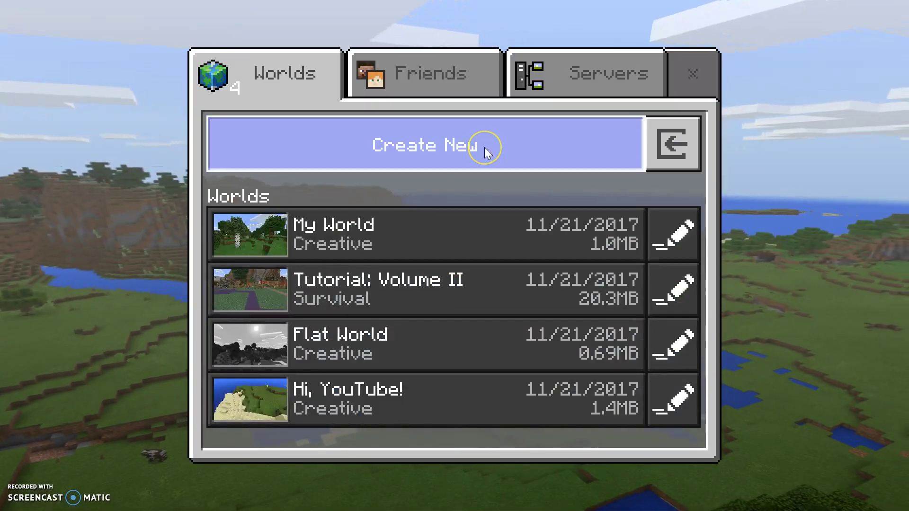
left_click(484, 147)
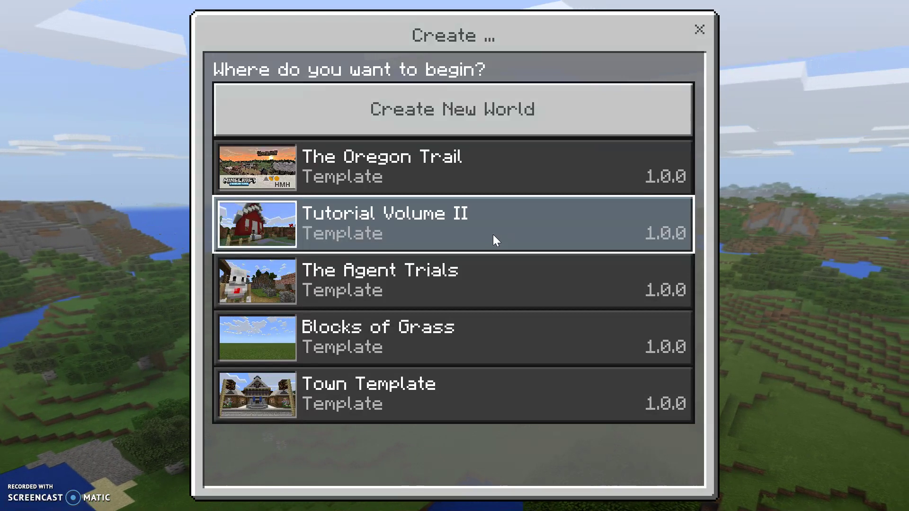
Step: Create a new world from the Tutorial Volume II template after reviewing its Game Settings
left_click(493, 235)
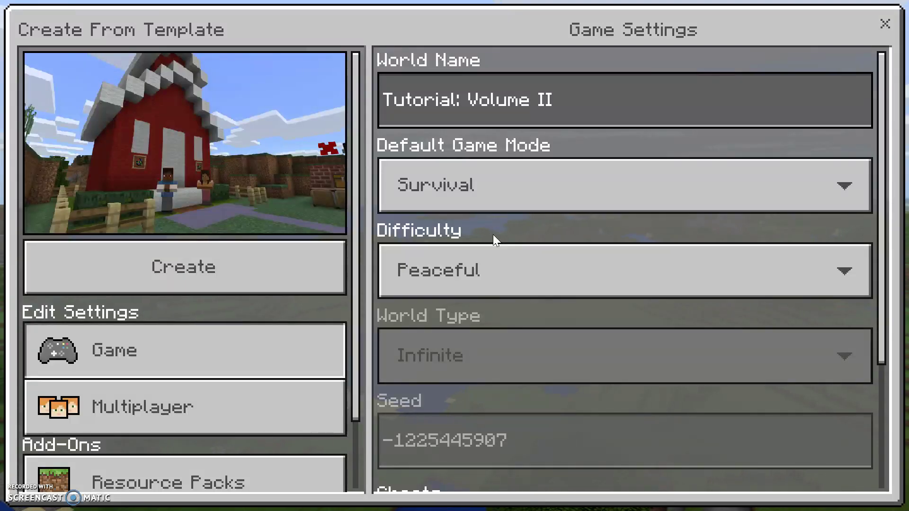
left_click_drag(877, 142, 894, 176)
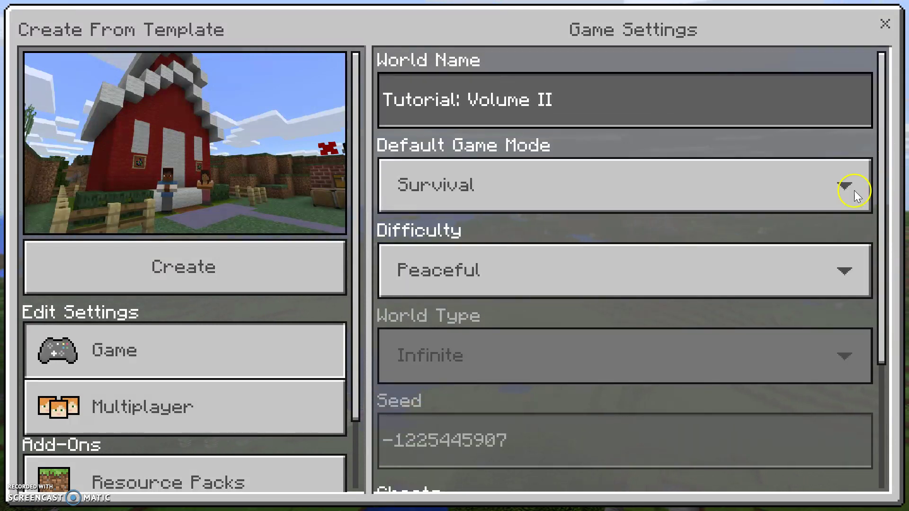
left_click(194, 281)
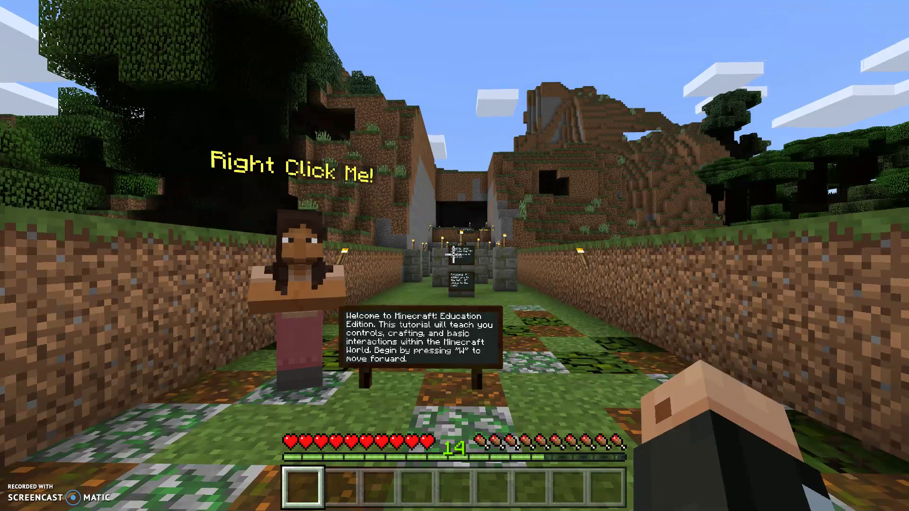
Step: Walk to the tutorial guide, talk to it, and dismiss its greeting message
key("w")
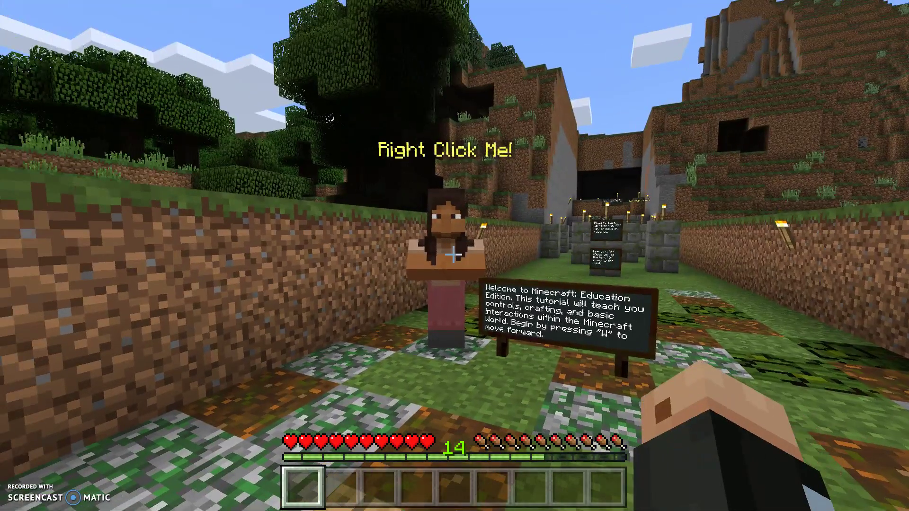
key("w")
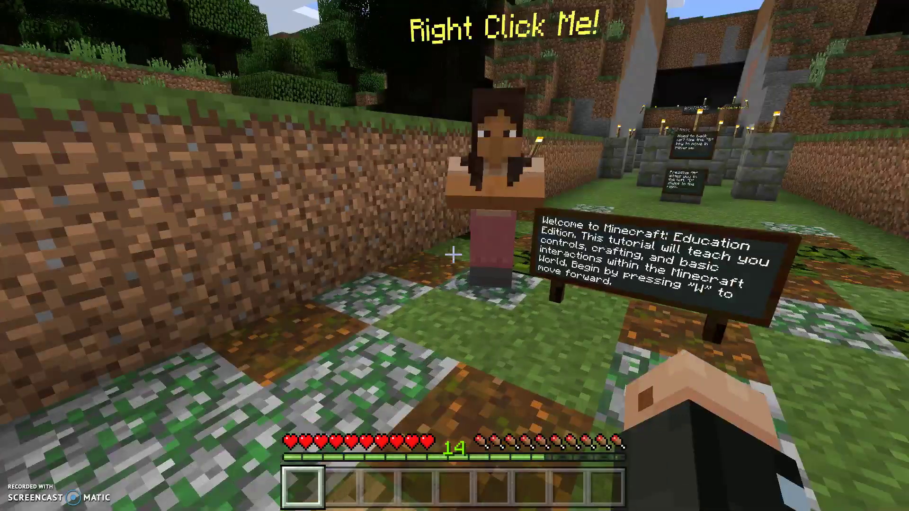
right_click(454, 254)
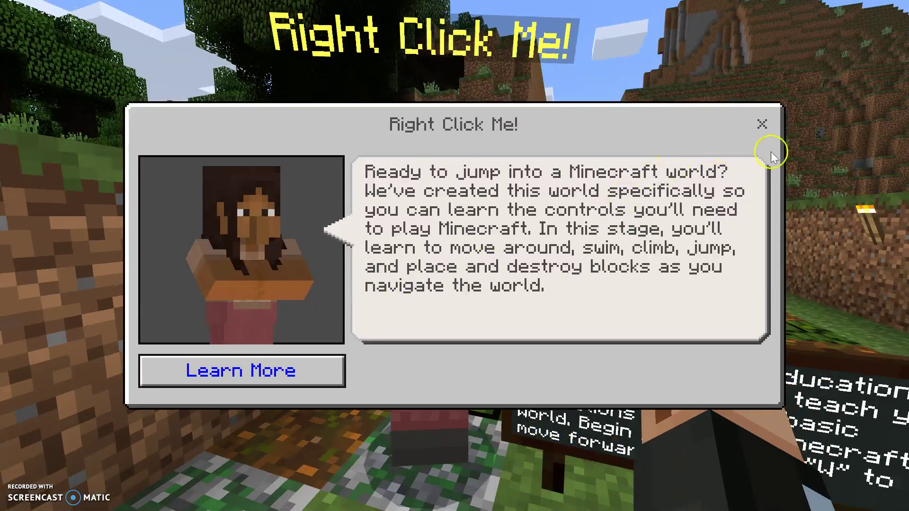
left_click(762, 123)
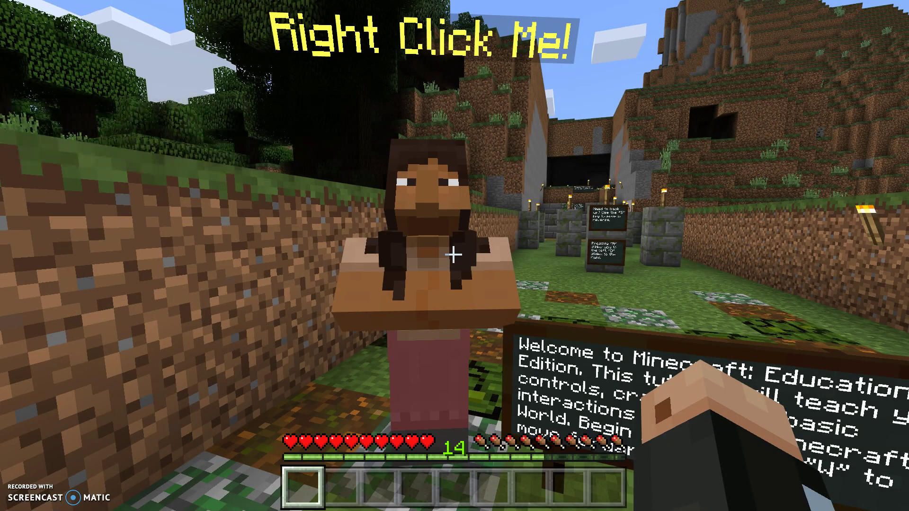
Step: Save & Quit the tutorial world and switch back to the Blogger window in Chrome
key("Escape")
key("Escape")
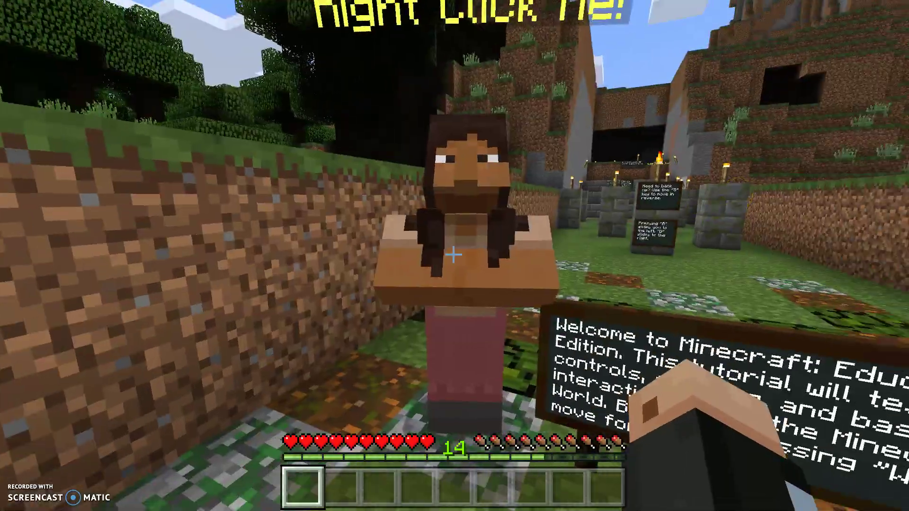
key("Escape")
left_click(351, 400)
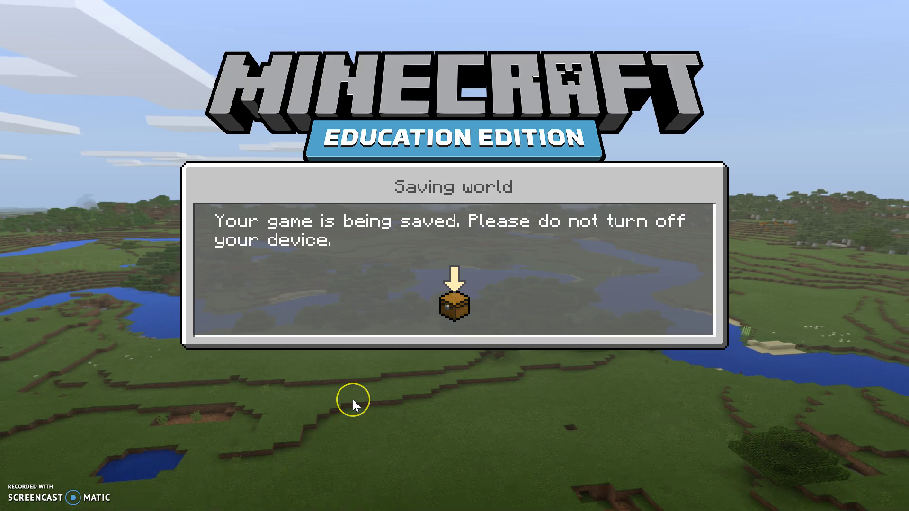
key("alt+Tab")
key("alt+Tab")
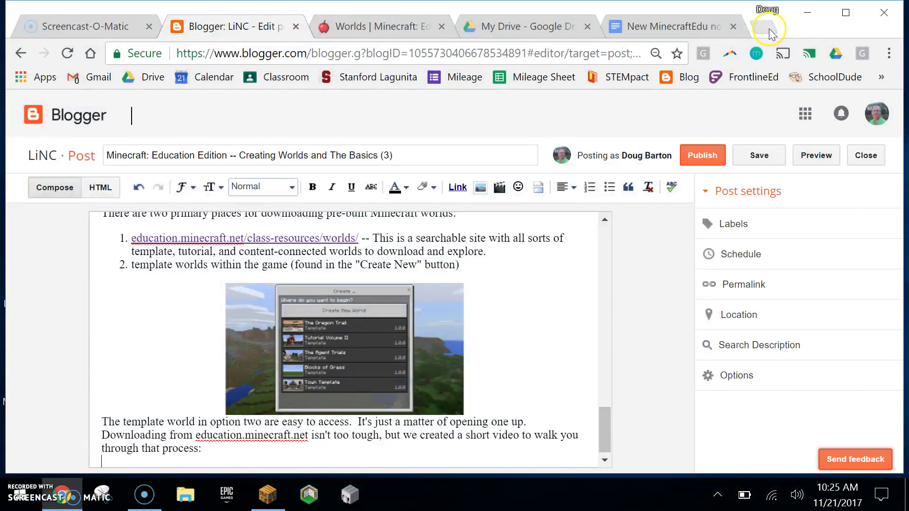
Step: Load education.minecraft.net in a new Chrome tab
left_click(771, 28)
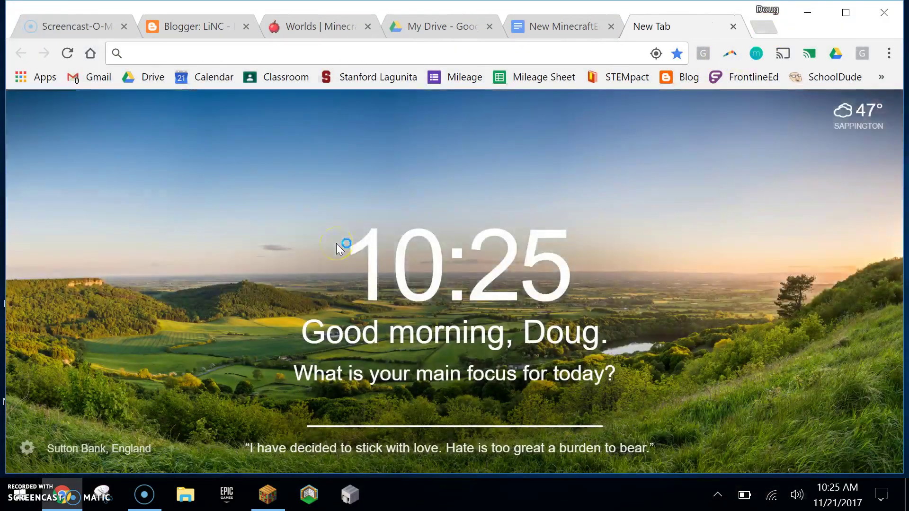
type("education.")
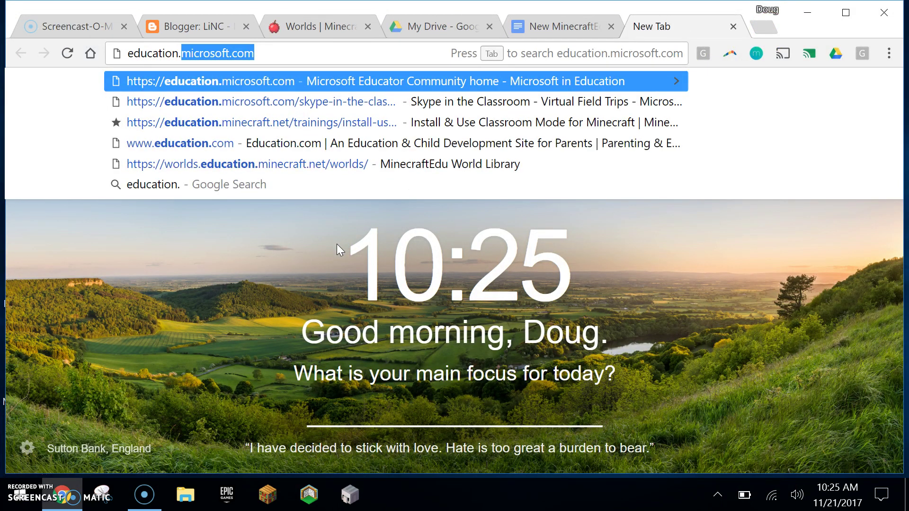
type("minecraft.")
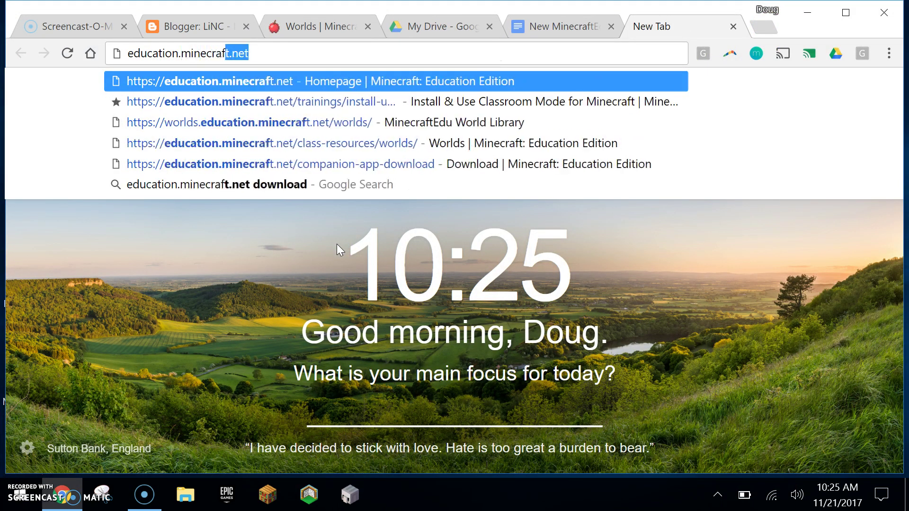
type("net")
key("Return")
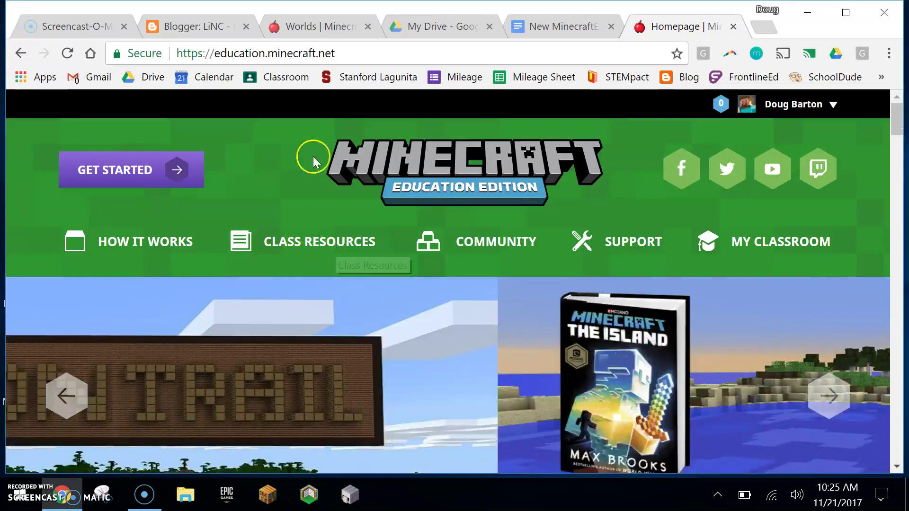
Step: Go to the site's Worlds page and scroll to the Lesson Hub Volume I featured card
mouse_move(315, 229)
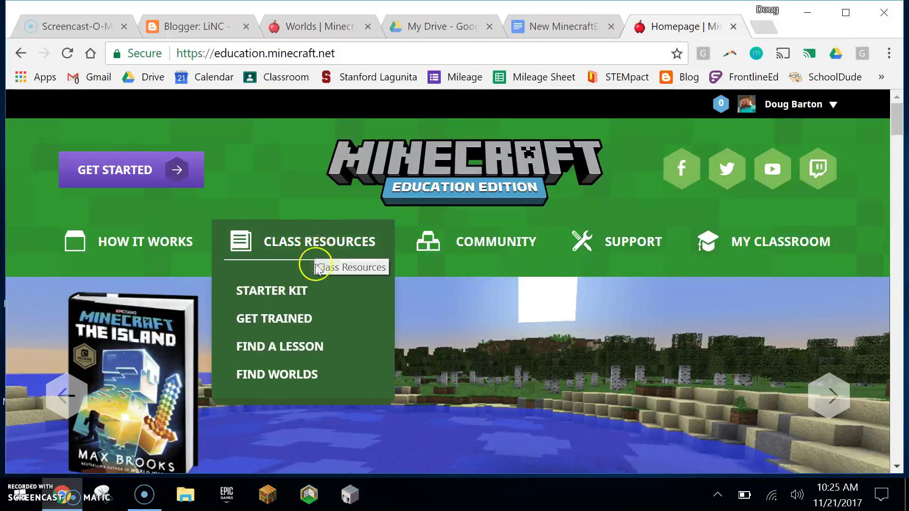
left_click(293, 375)
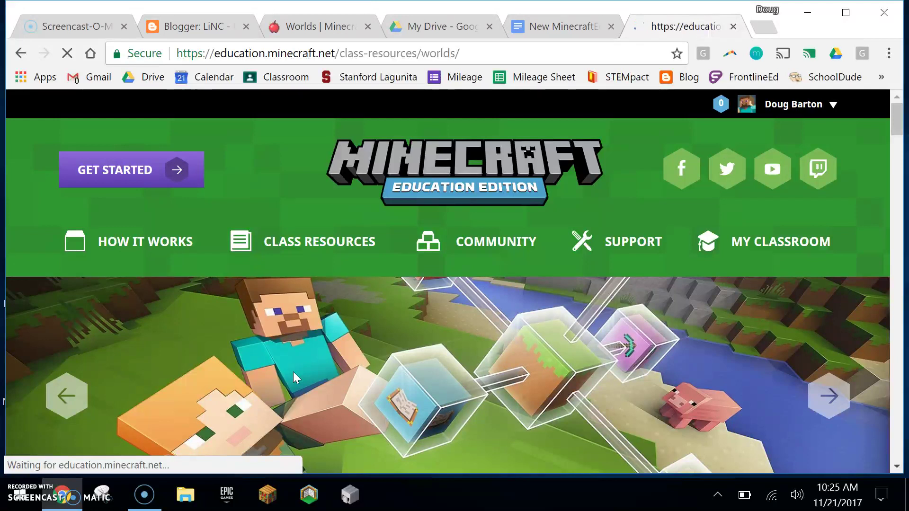
scroll(559, 339, "down", 3)
scroll(558, 339, "down", 5)
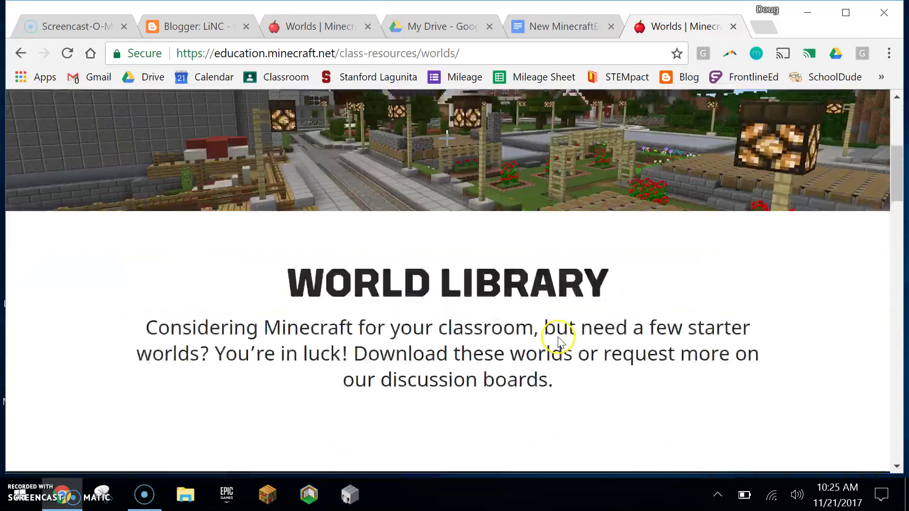
scroll(558, 332, "down", 6)
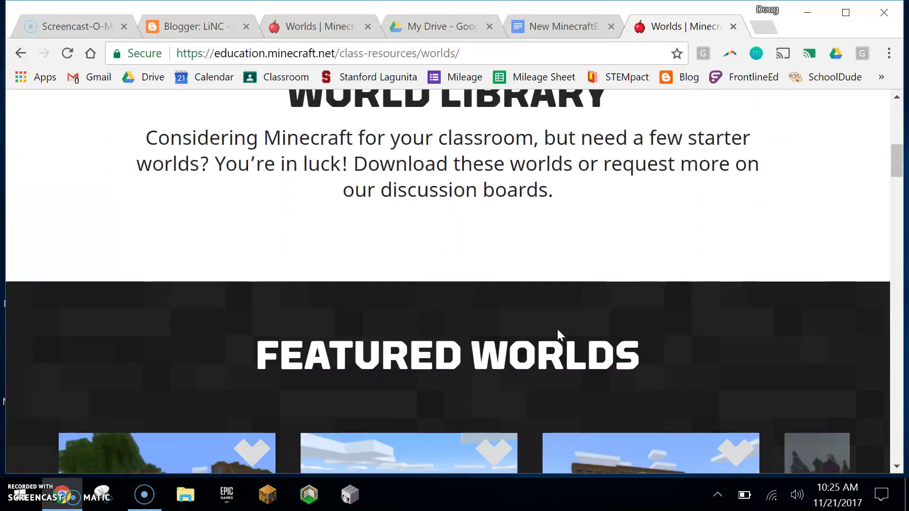
scroll(558, 335, "down", 6)
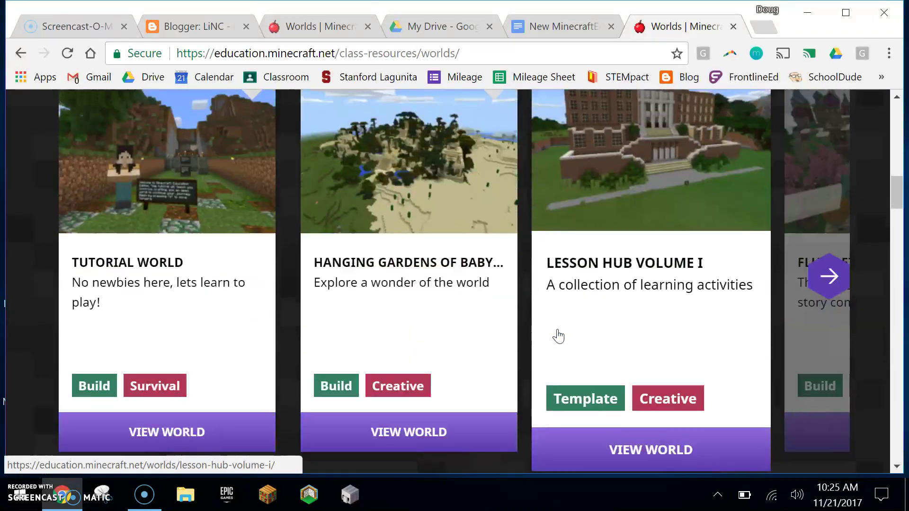
scroll(558, 328, "down", 2)
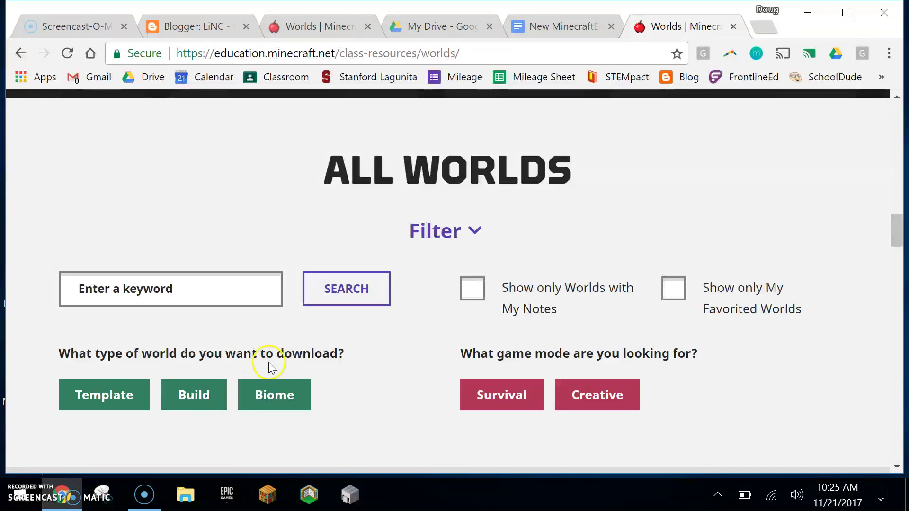
scroll(450, 308, "up", 5)
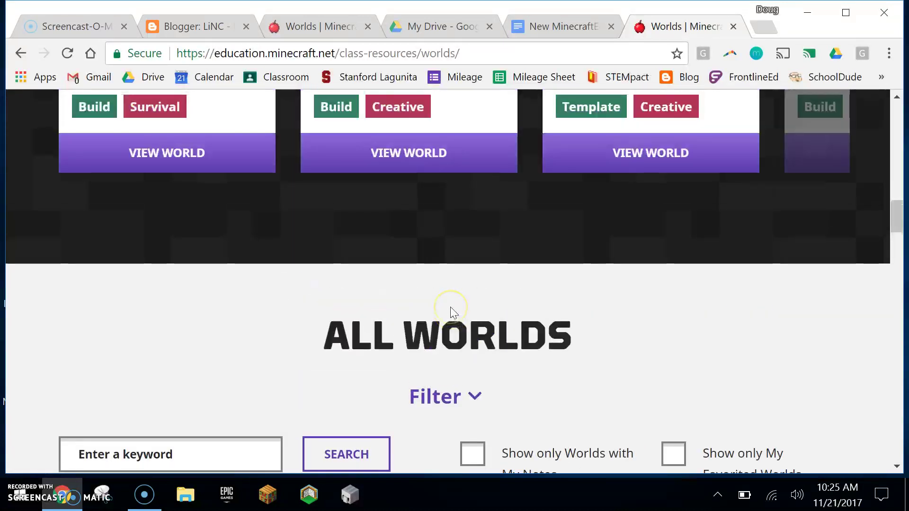
scroll(450, 312, "up", 3)
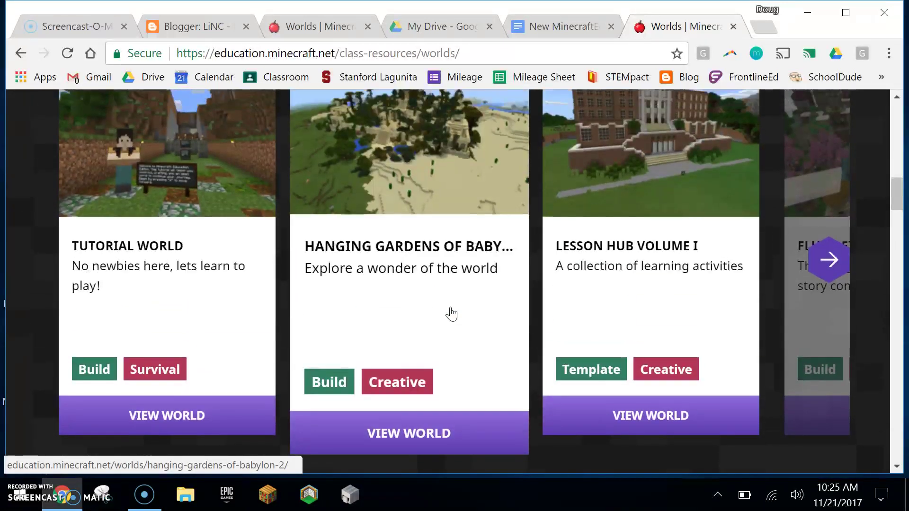
scroll(451, 314, "up", 1)
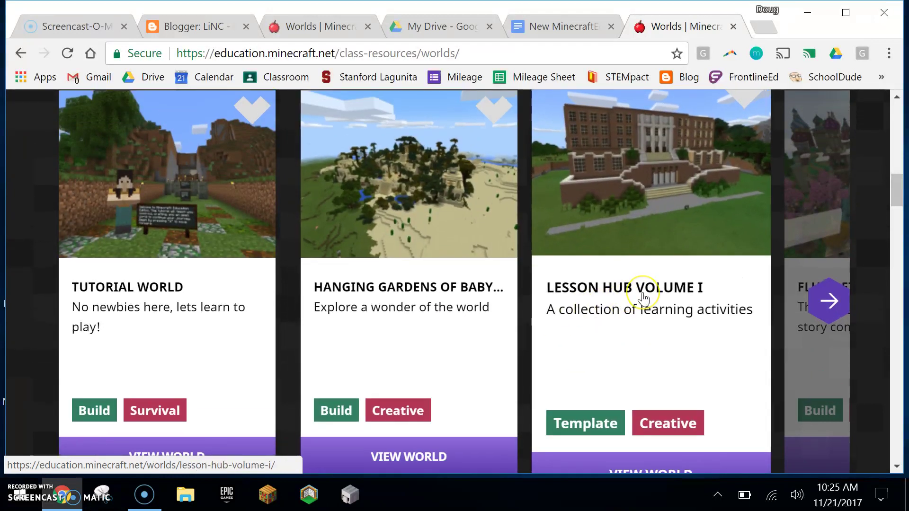
Step: Download Lesson Hub Volume I from its world page and open Lesson_Hub_Vol_I (2).zip
left_click(641, 318)
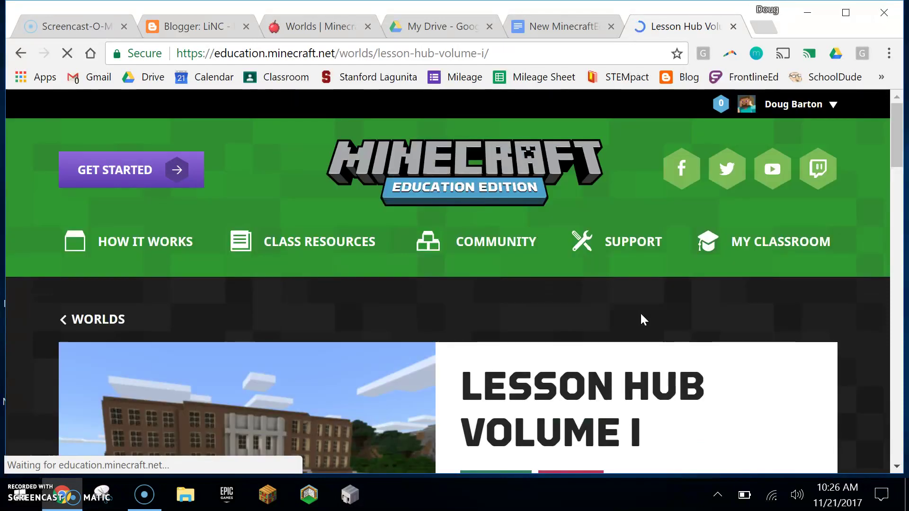
scroll(641, 319, "down", 1)
scroll(642, 317, "down", 3)
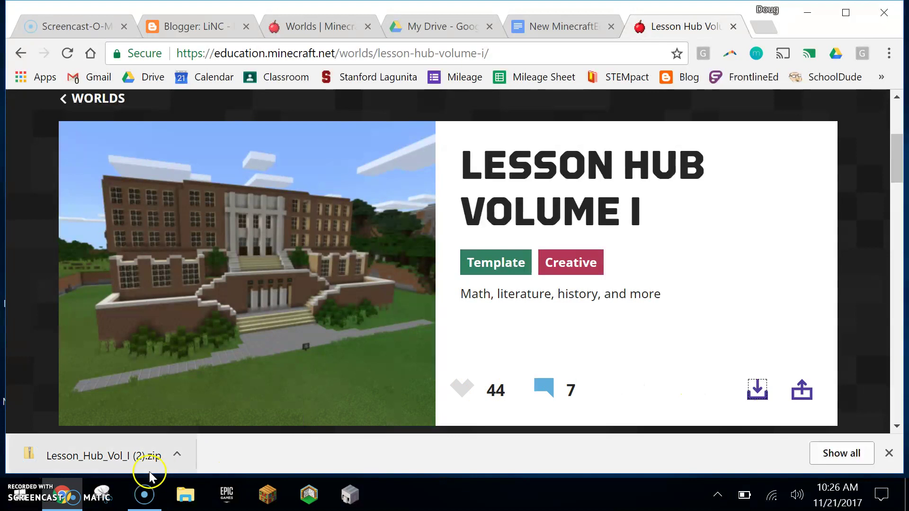
left_click(101, 457)
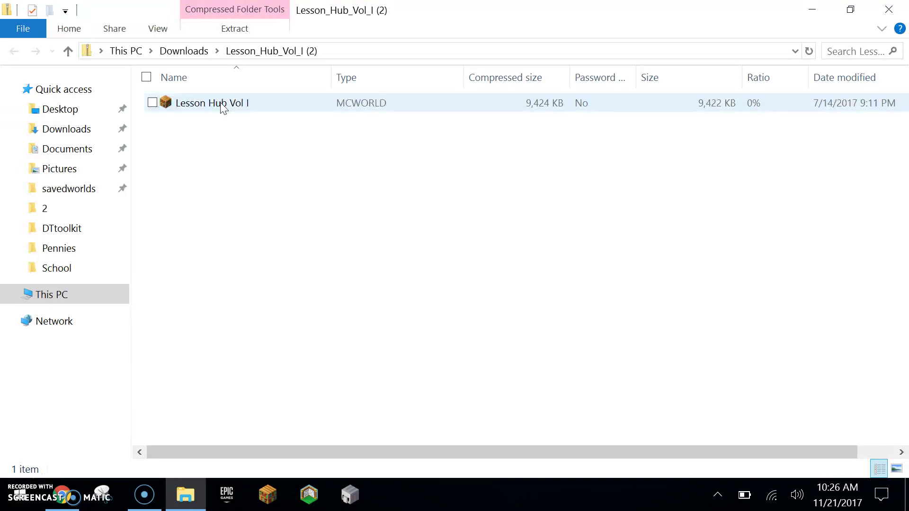
Step: Open the Lesson Hub Vol I MCWORLD file from the zip to launch Minecraft
double_click(223, 108)
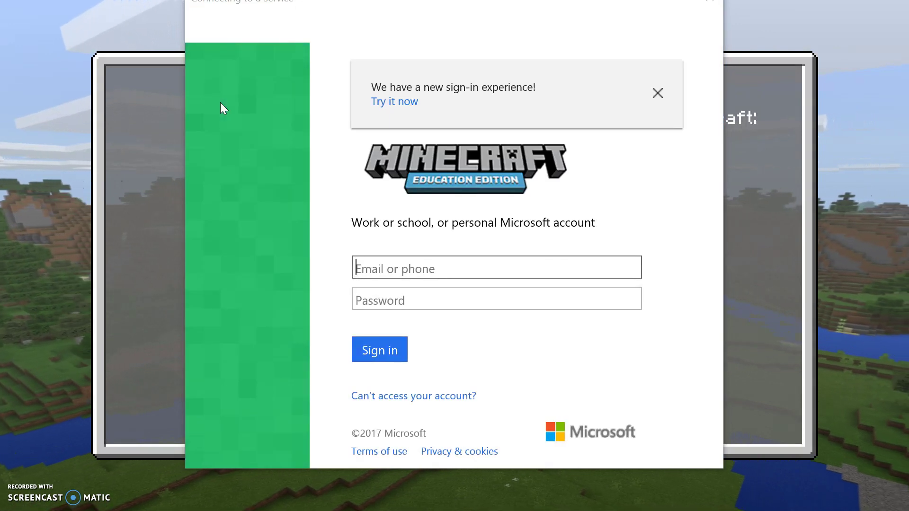
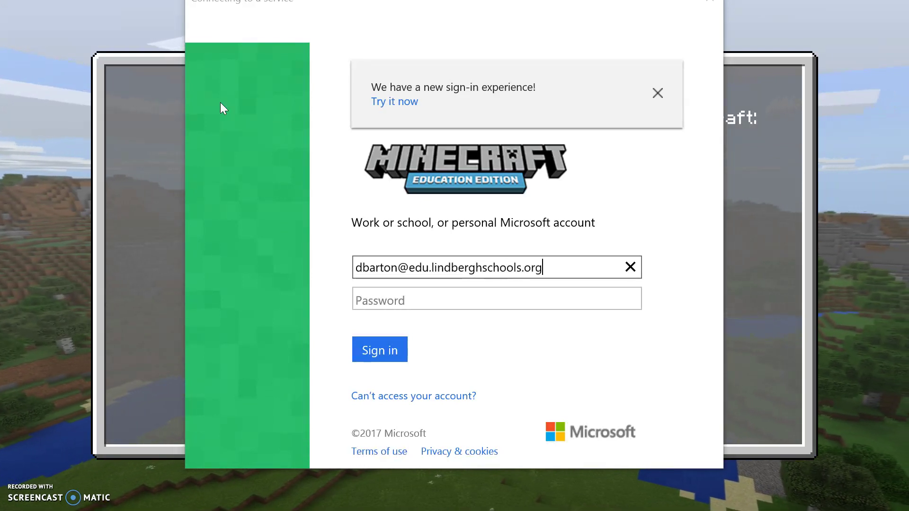
Step: Sign in with the school account's e-mail address and password
key("Tab")
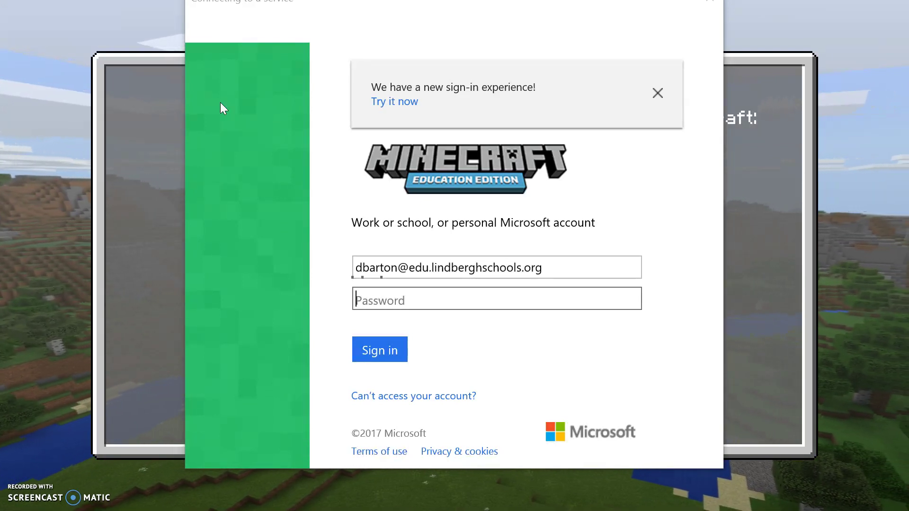
type("••••••••")
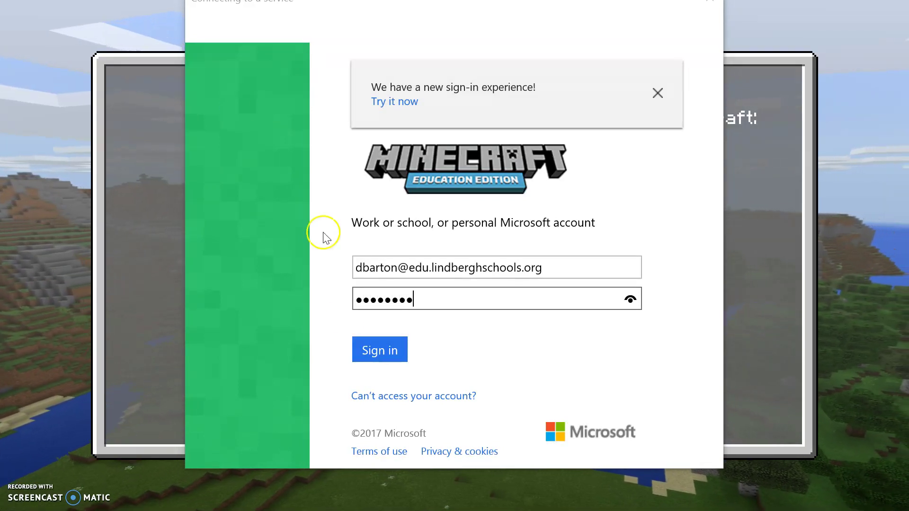
left_click(364, 350)
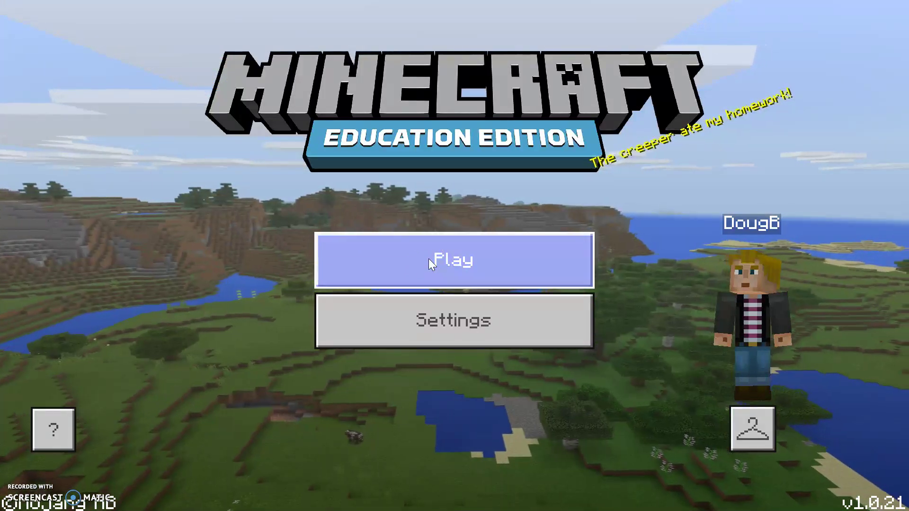
Step: Load the imported Lesson Hub Vol I world from the Play worlds list
left_click(429, 258)
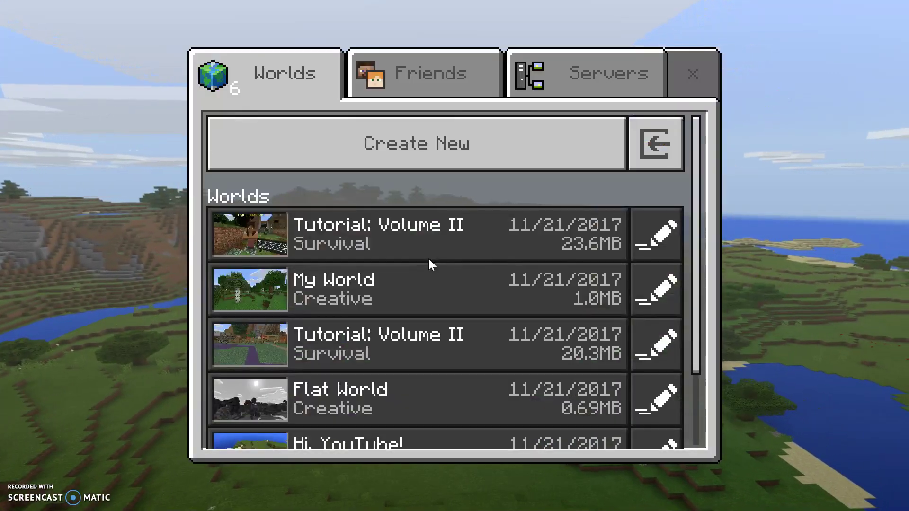
scroll(479, 239, "down", 3)
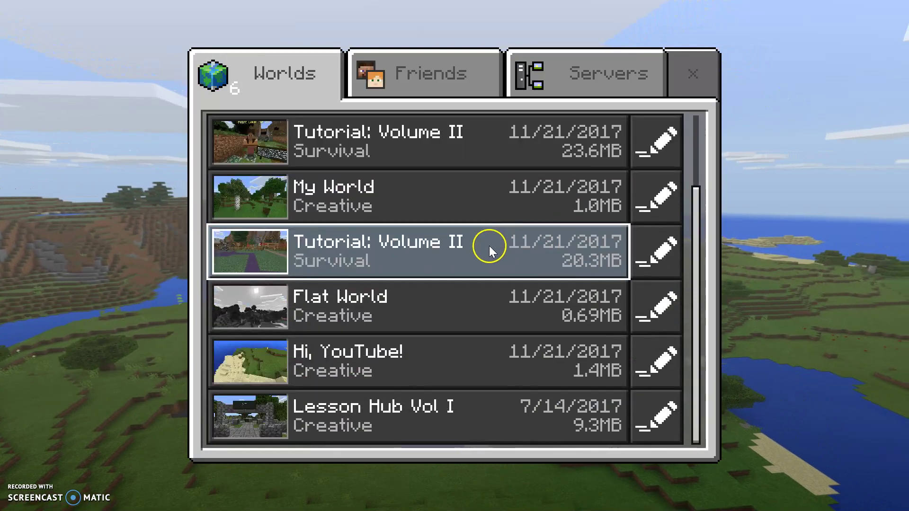
left_click(388, 417)
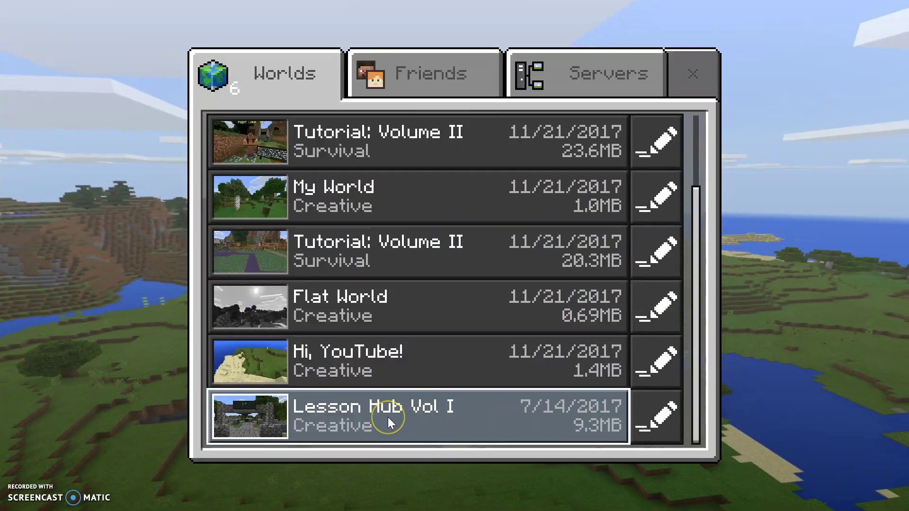